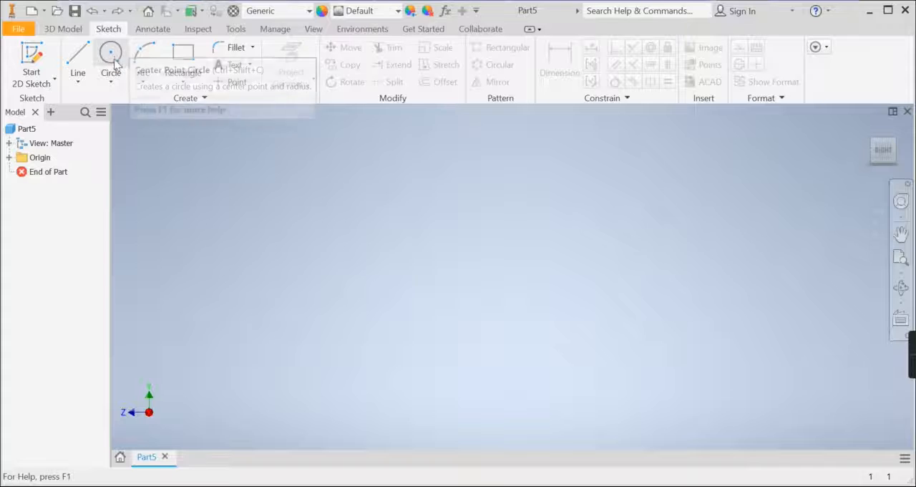
# Start a 2D sketch on the XY plane and draw a circle about 19.4 mm in diameter centred on the origin
pyautogui.click(42, 55)
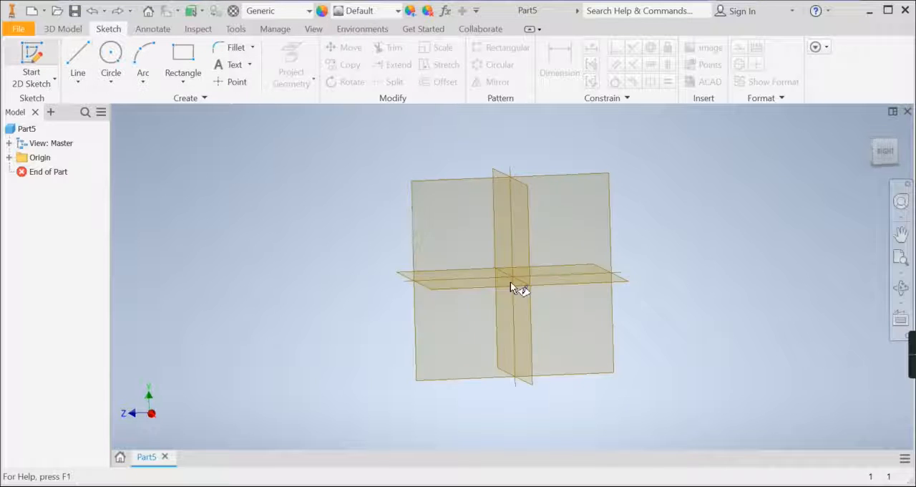
pyautogui.click(469, 179)
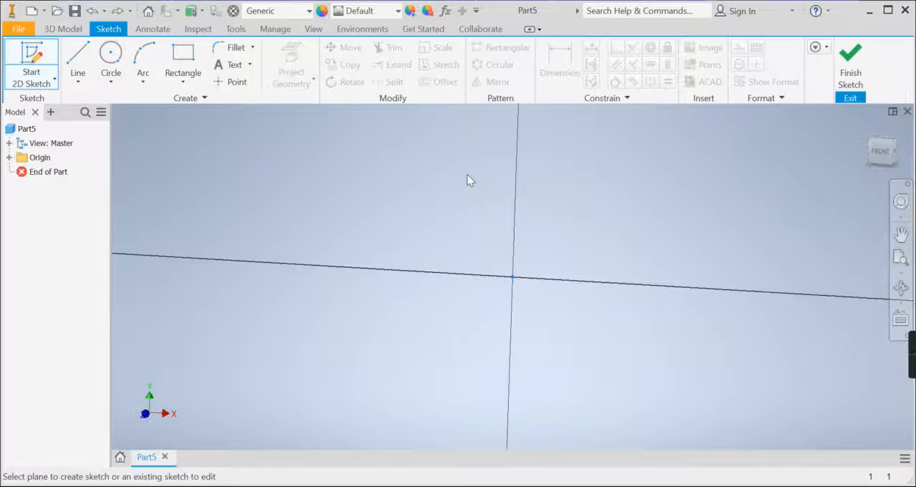
pyautogui.click(112, 56)
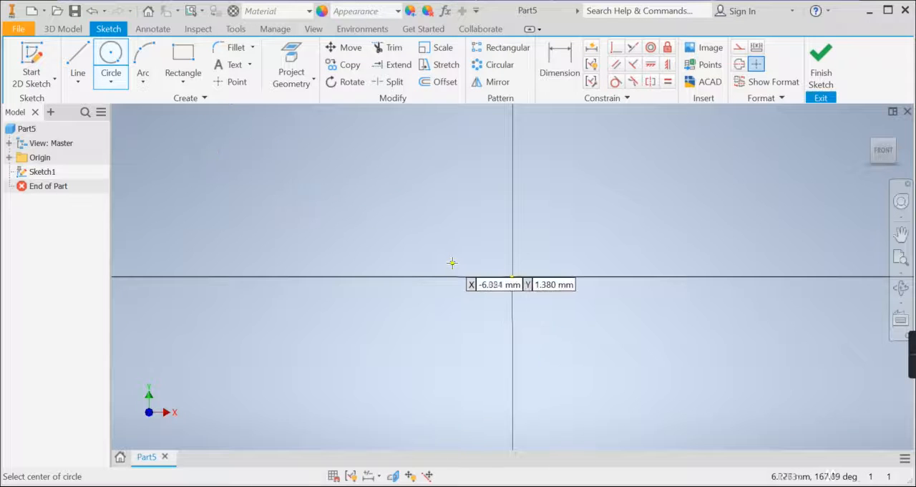
pyautogui.click(512, 276)
pyautogui.click(607, 252)
# Dimension the circle's diameter to 20 mm and finish the sketch
pyautogui.click(555, 59)
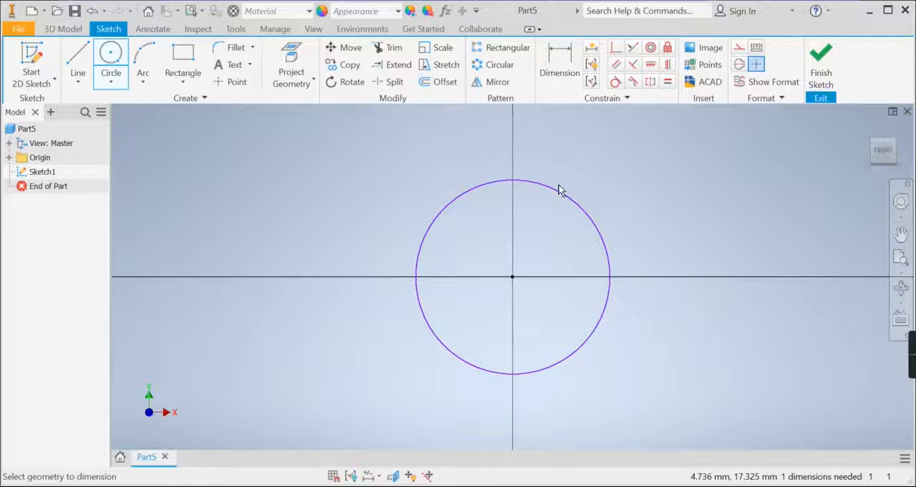
pyautogui.click(558, 188)
pyautogui.click(594, 176)
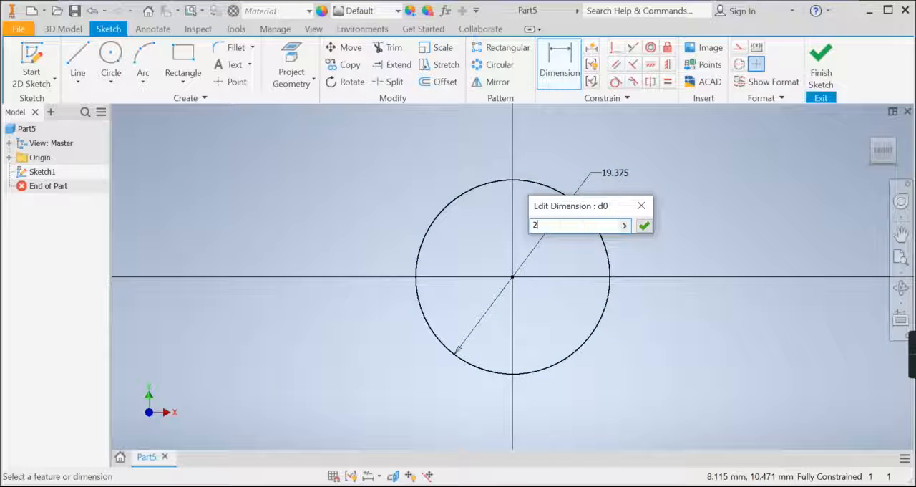
pyautogui.press('Return')
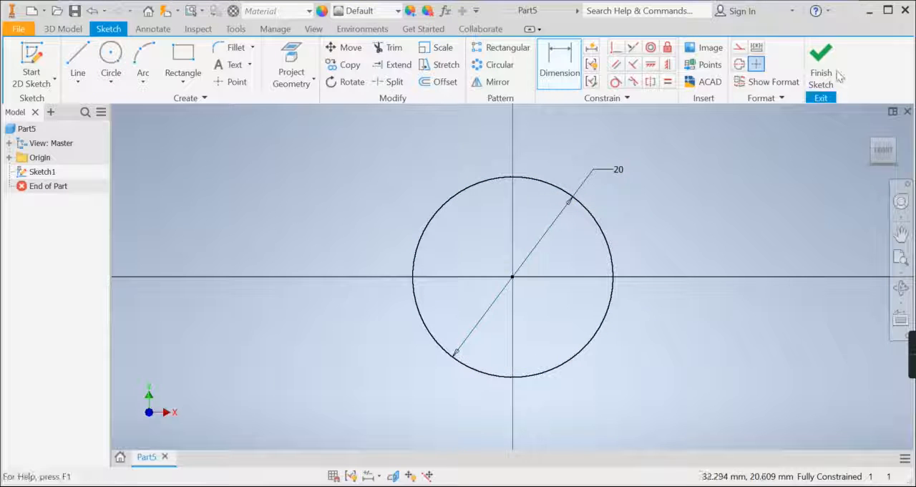
pyautogui.click(823, 68)
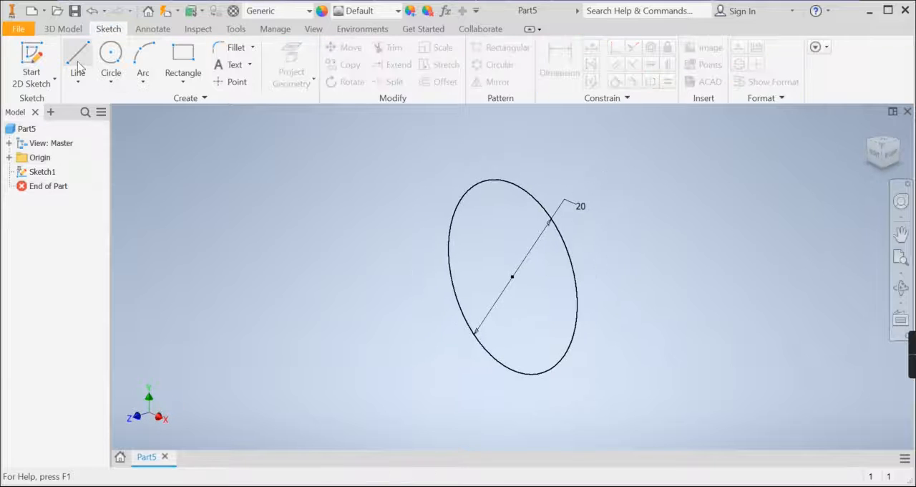
# Extrude the circle 30 mm into a solid cylinder
pyautogui.click(71, 33)
pyautogui.click(79, 55)
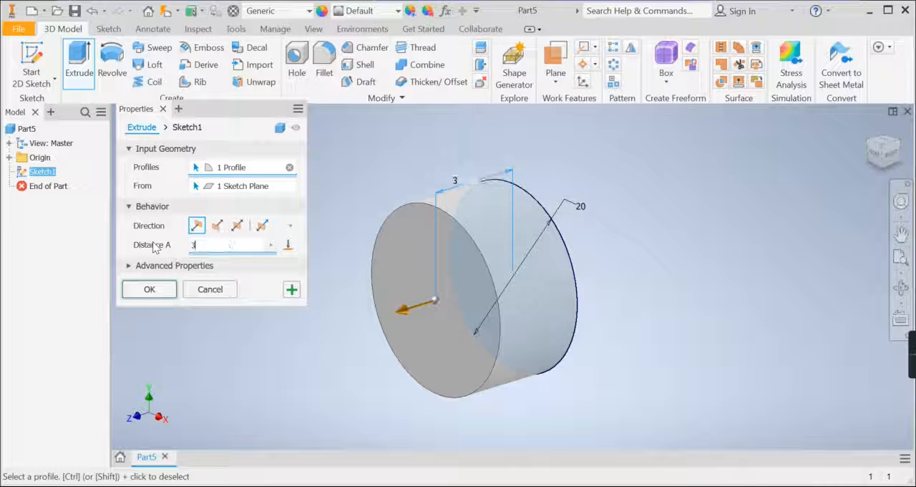
pyautogui.click(149, 289)
pyautogui.moveTo(236, 271); pyautogui.dragTo(303, 272, button='middle')
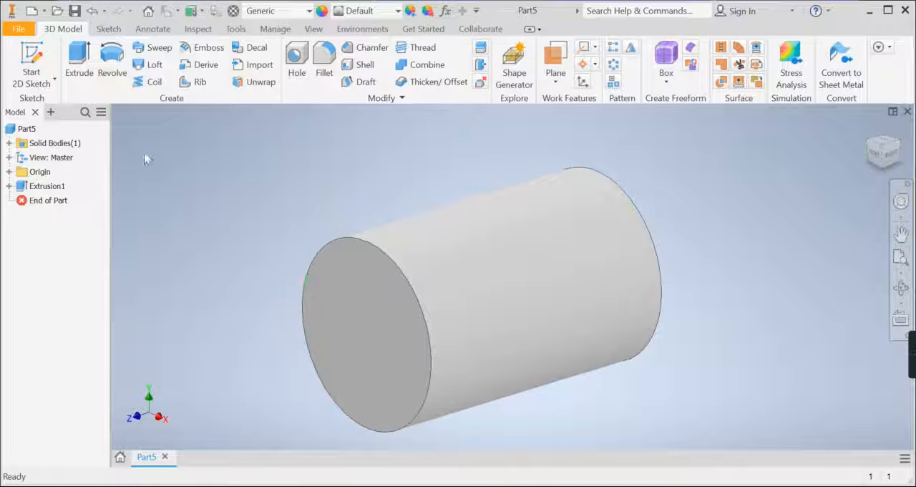
# Sketch a concentric circle about 10 mm in diameter on the cylinder's front end face and finish the sketch
pyautogui.click(41, 55)
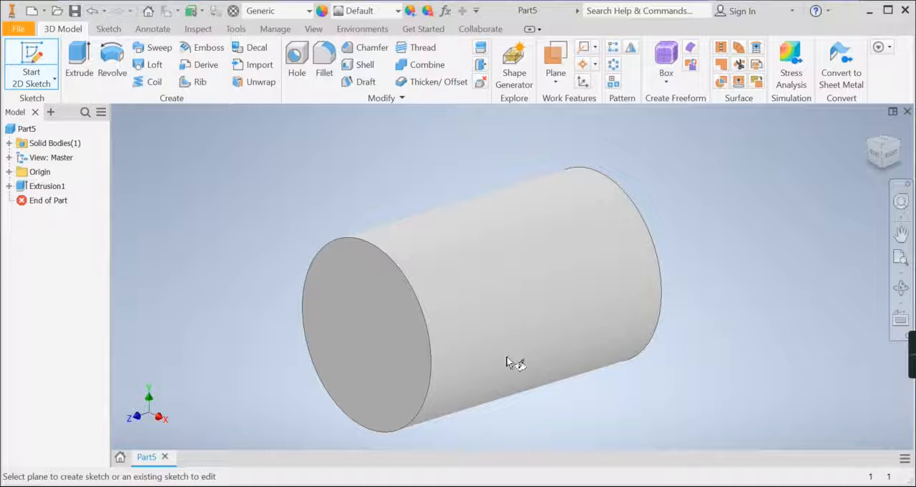
pyautogui.click(344, 321)
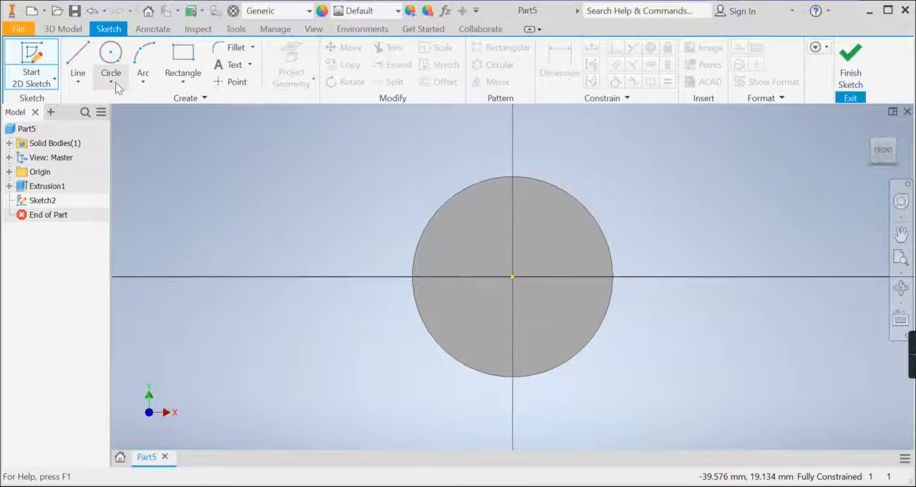
pyautogui.click(113, 77)
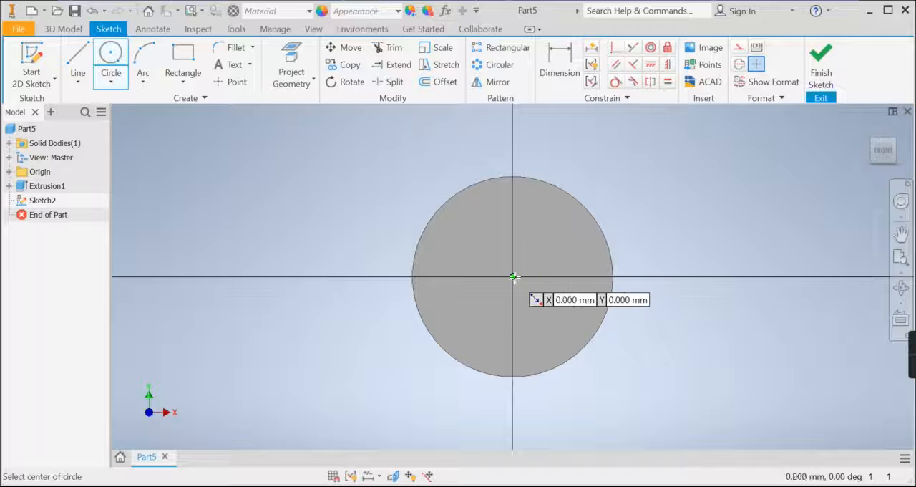
pyautogui.click(513, 277)
pyautogui.click(556, 255)
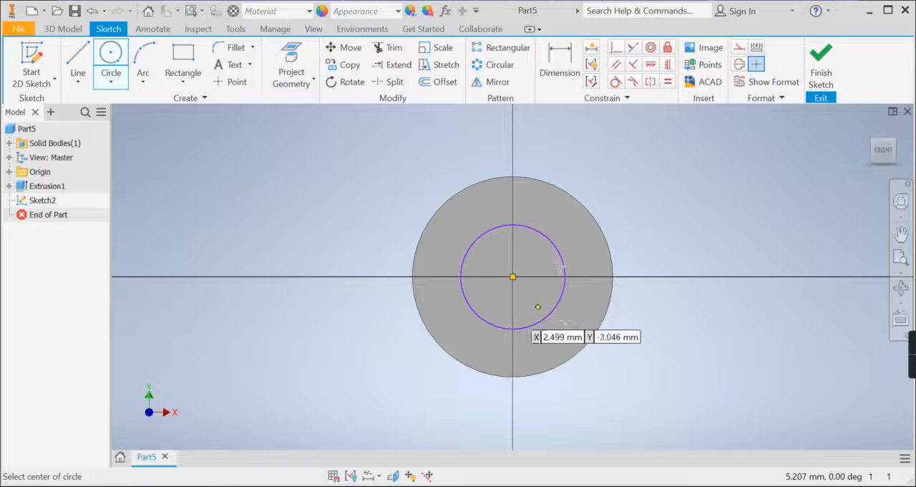
pyautogui.click(821, 68)
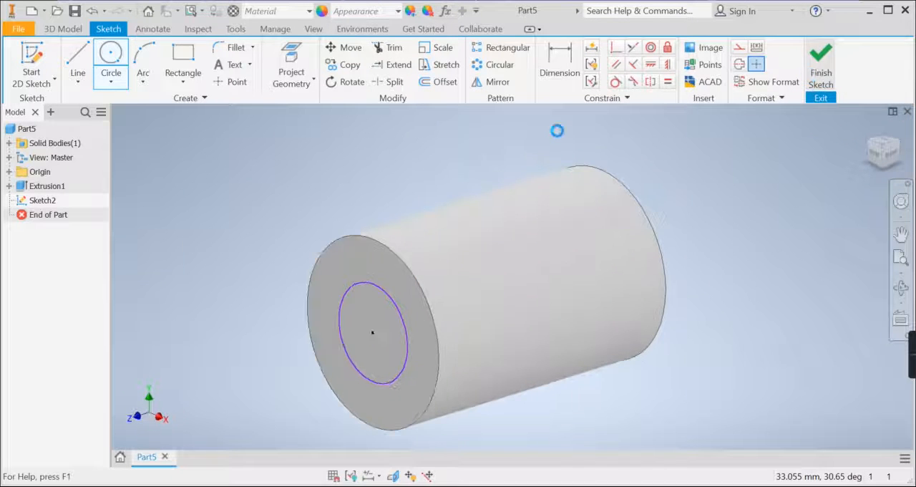
# Extrude the inner circle 30 mm into the cylinder as a cut to make a central bore
pyautogui.click(79, 62)
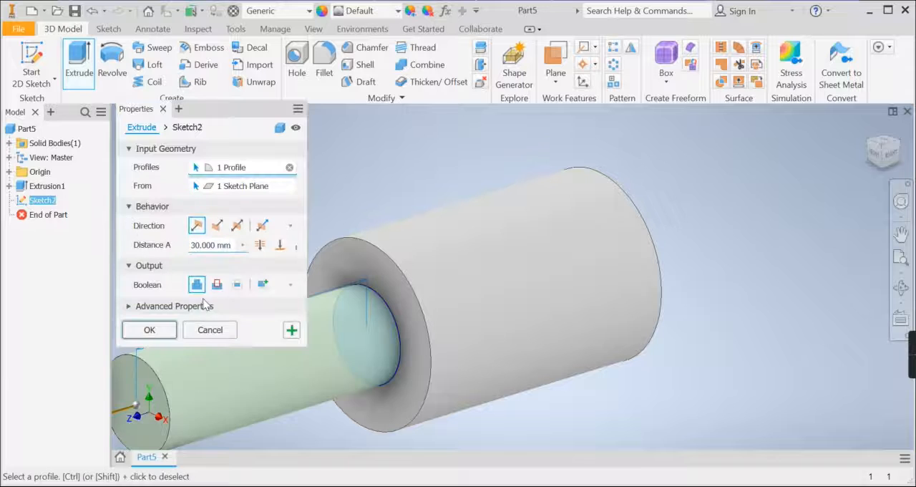
pyautogui.click(217, 290)
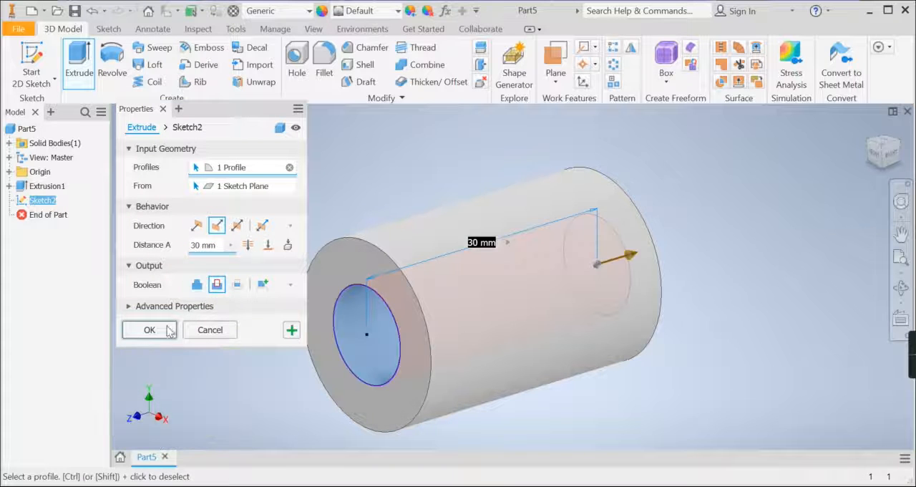
pyautogui.click(149, 329)
# Inspect the bored cylinder, then undo the cut, the inner circle sketch and the cylinder extrusion, back to the original circle sketch
pyautogui.click(900, 287)
pyautogui.moveTo(568, 303); pyautogui.dragTo(463, 313)
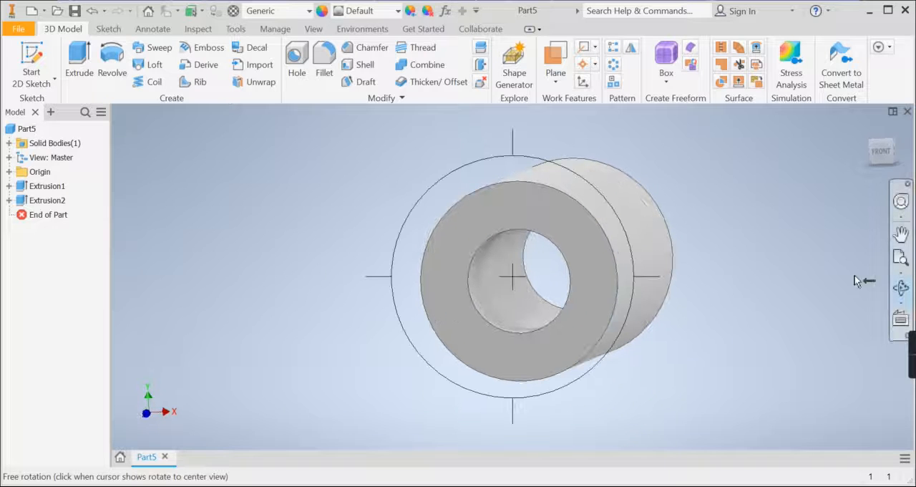
pyautogui.press('Escape')
pyautogui.click(880, 153)
pyautogui.click(893, 142)
pyautogui.keyDown('shift'); pyautogui.moveTo(543, 206); pyautogui.dragTo(541, 207, button='middle'); pyautogui.keyUp('shift')
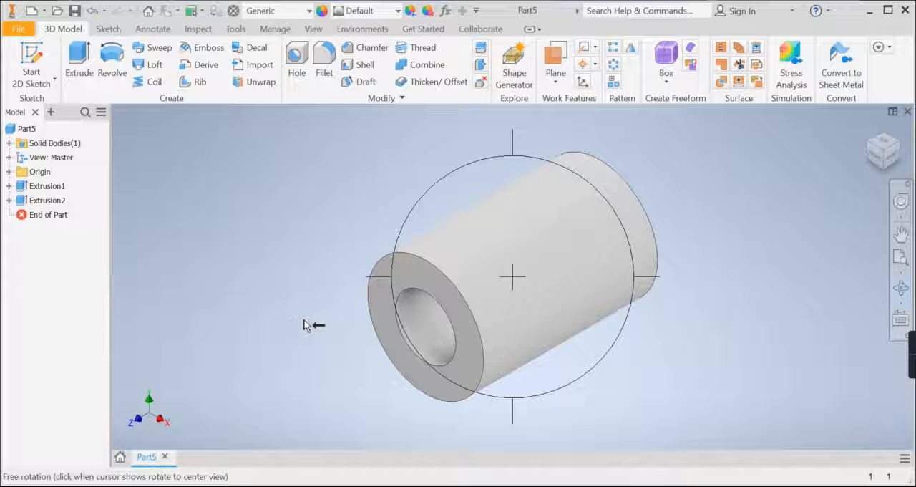
pyautogui.click(92, 11)
pyautogui.click(92, 10)
pyautogui.click(92, 10)
pyautogui.click(92, 11)
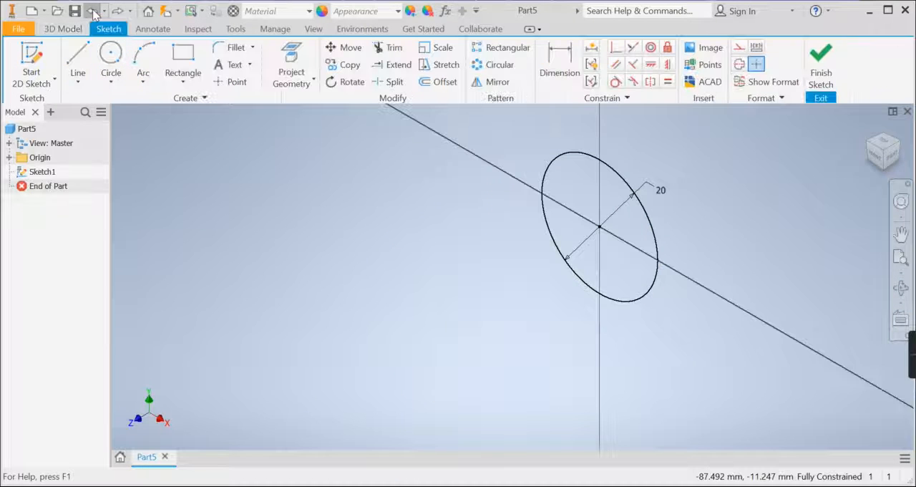
# Draw two joined lines forming a V with its apex outside the circle and both open ends inside it
pyautogui.click(878, 157)
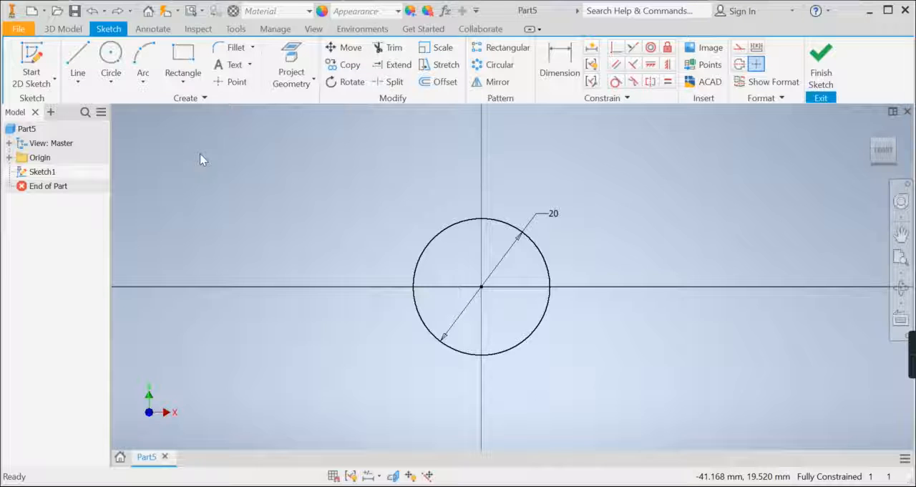
pyautogui.click(80, 65)
pyautogui.click(463, 241)
pyautogui.click(294, 134)
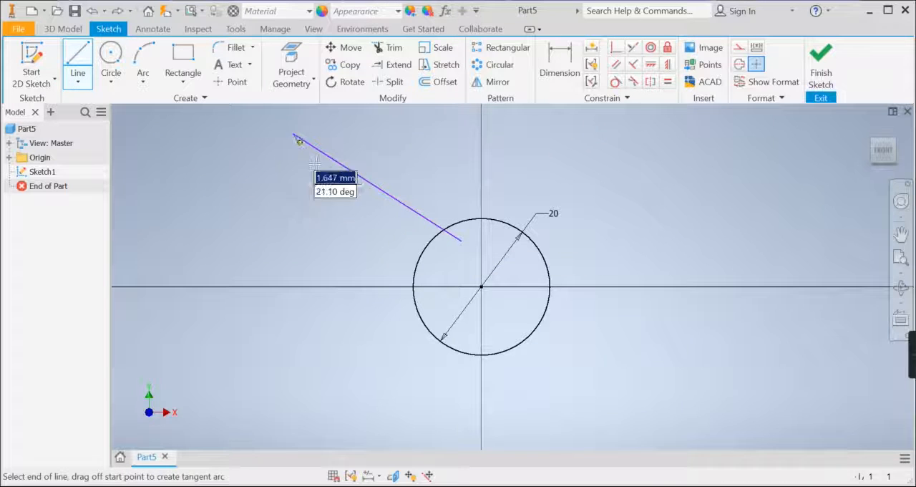
pyautogui.click(429, 303)
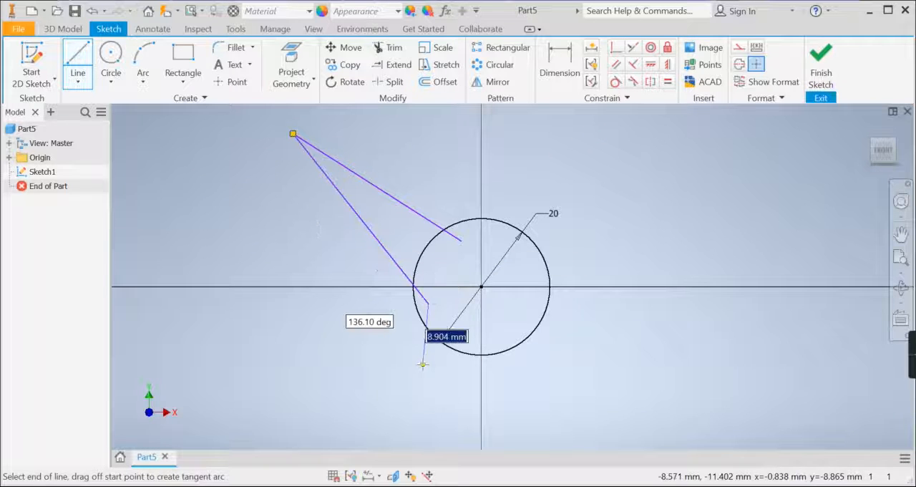
pyautogui.press('Escape')
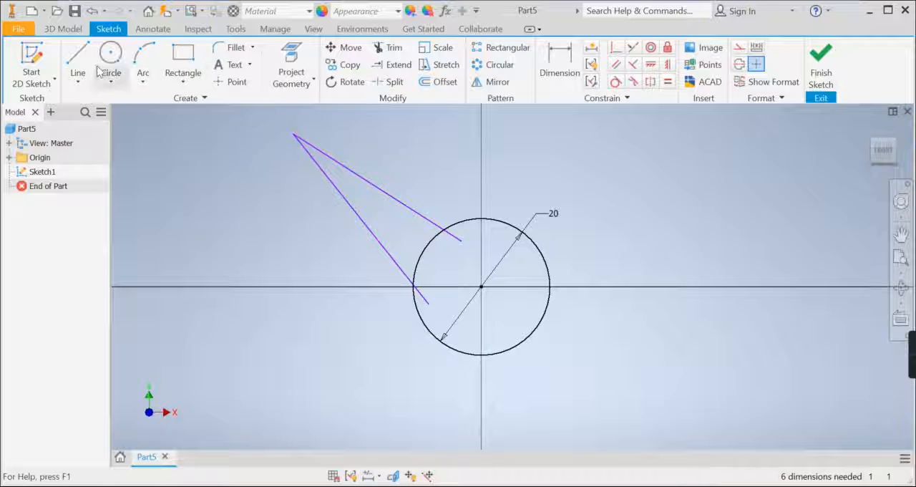
# Draw a second open V of two joined lines to the right of the circle, detached from it, and finish the sketch
pyautogui.click(77, 58)
pyautogui.click(628, 280)
pyautogui.click(838, 174)
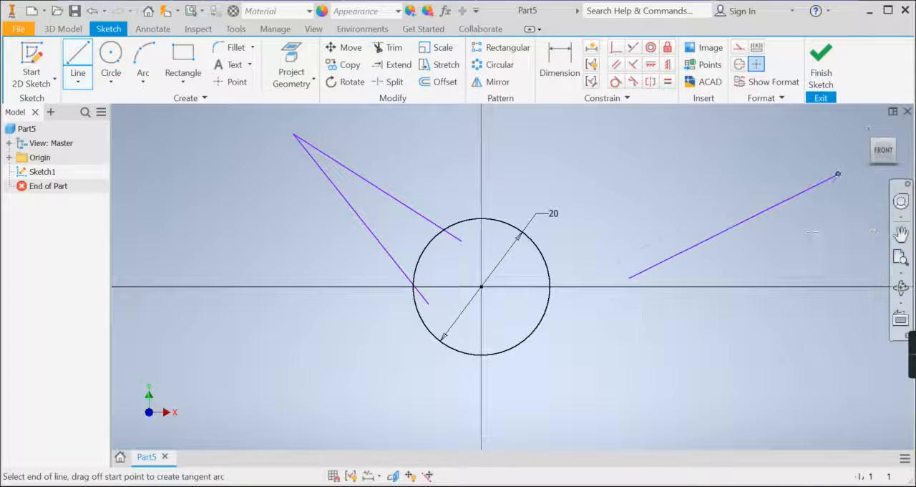
pyautogui.click(712, 320)
pyautogui.press('Escape')
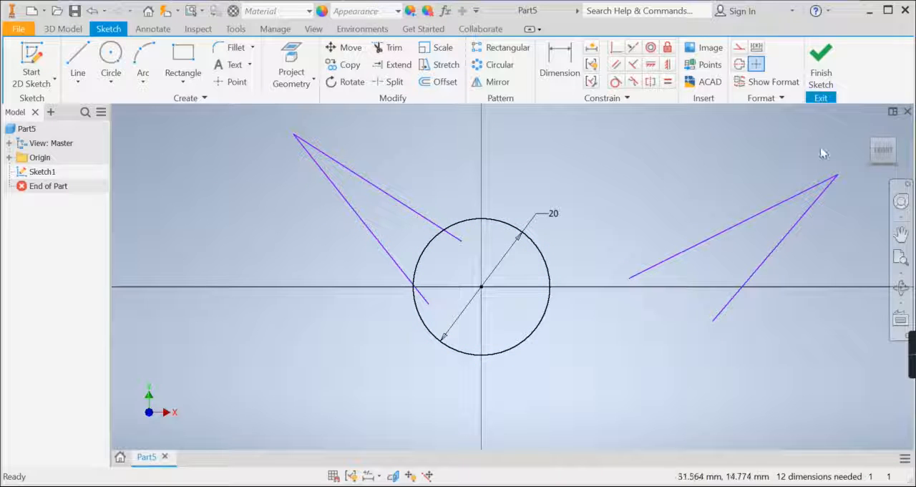
pyautogui.click(821, 72)
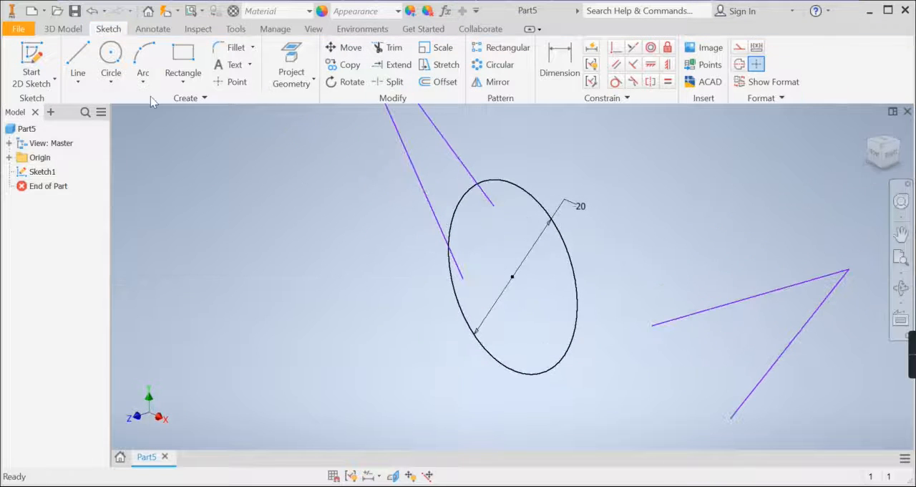
# Try to extrude the detached open V as a profile
pyautogui.click(72, 30)
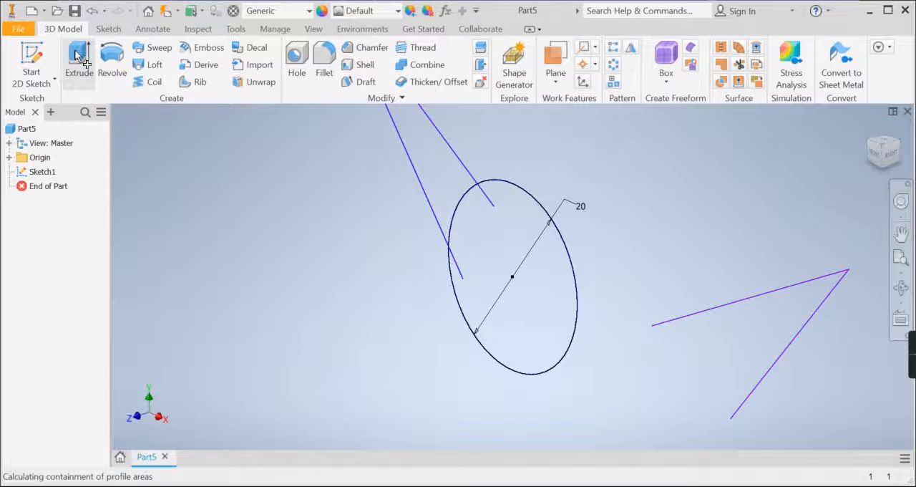
pyautogui.click(781, 362)
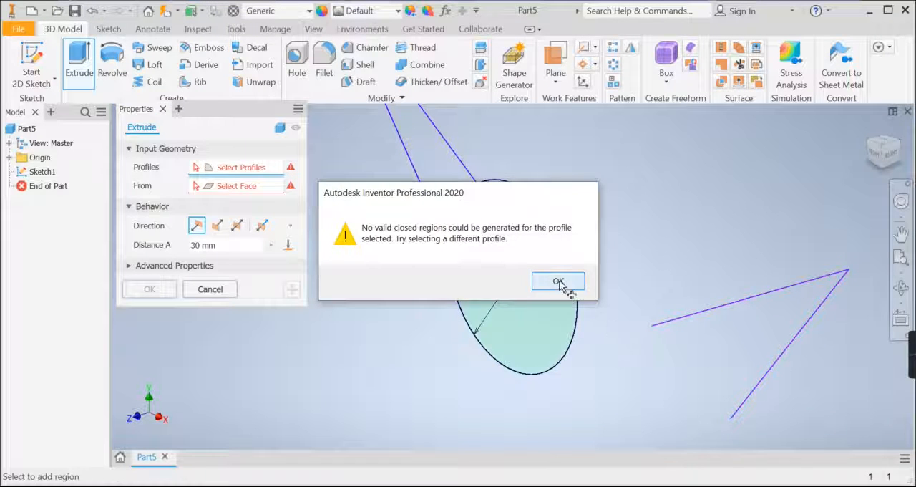
pyautogui.click(559, 283)
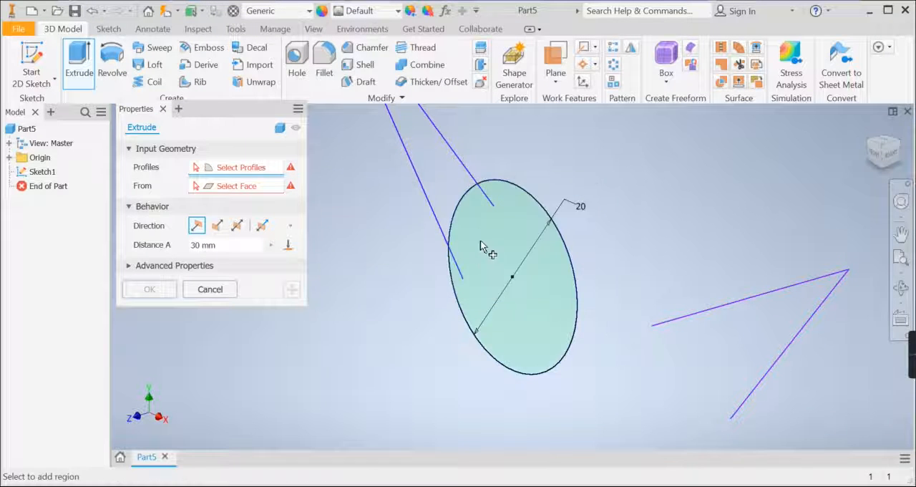
# Extrude the wedge region between the overlapping V and the circle together with the circle's area by 30 mm
pyautogui.click(444, 175)
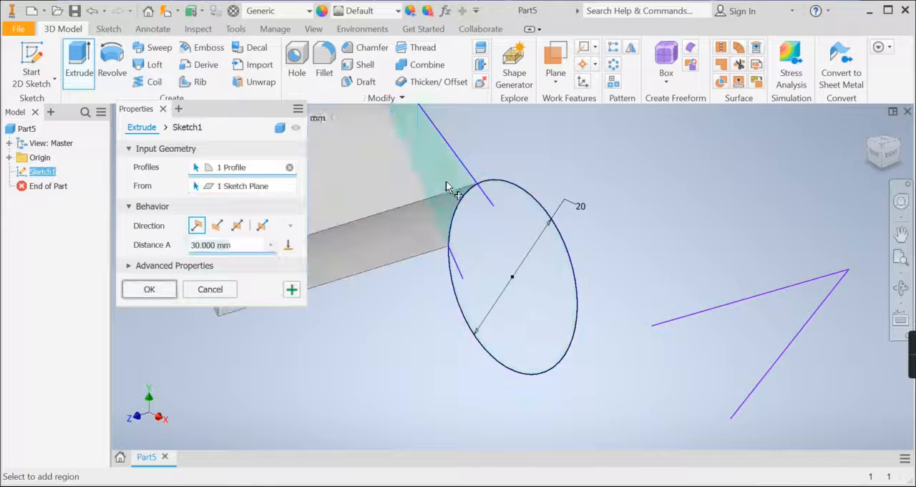
pyautogui.click(489, 241)
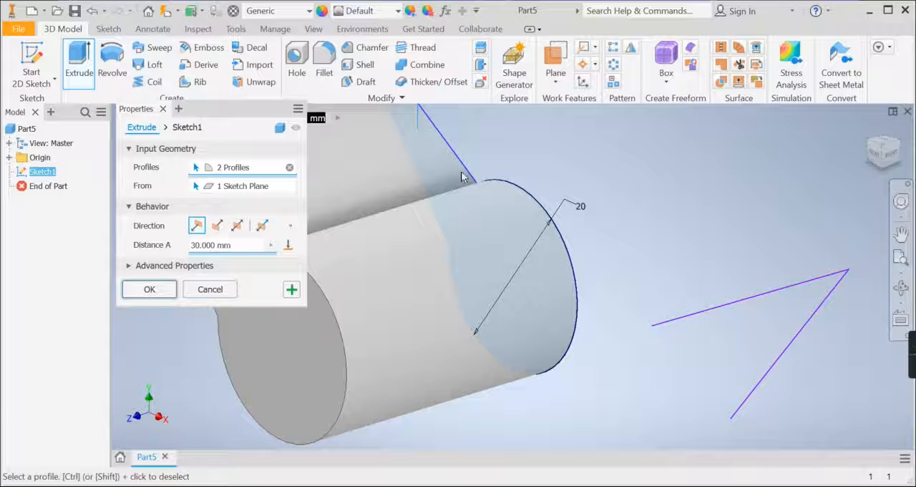
pyautogui.click(149, 289)
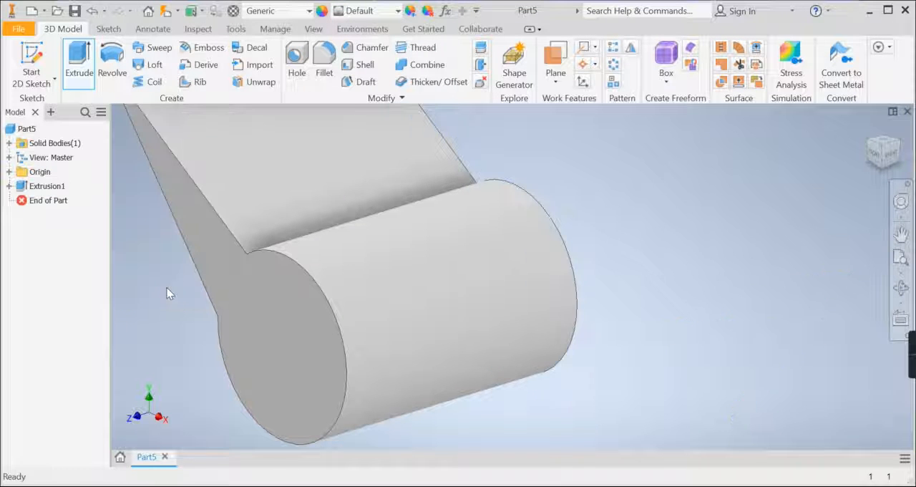
# Inspect the combined wedge and cylinder solid, then undo its extrusion and both sketched V shapes
pyautogui.click(900, 257)
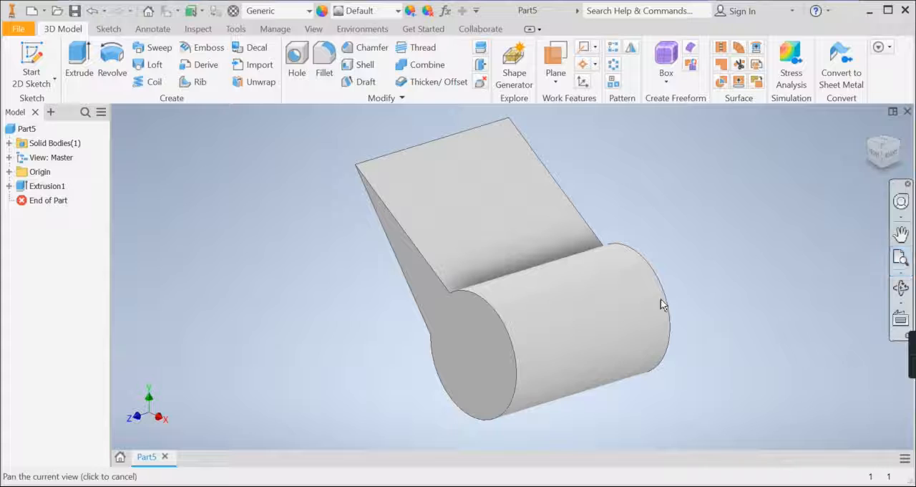
pyautogui.click(901, 287)
pyautogui.moveTo(660, 311); pyautogui.dragTo(540, 311)
pyautogui.hotkey('ctrl', 'z')
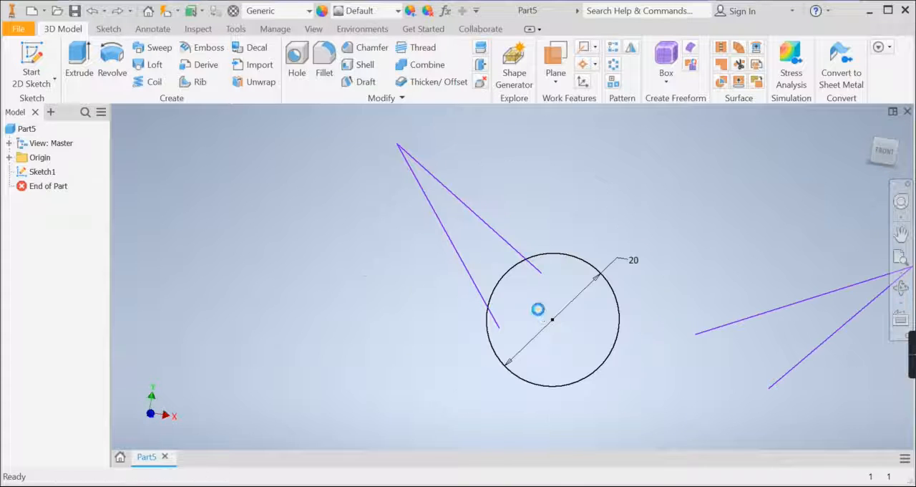
pyautogui.hotkey('ctrl', 'z')
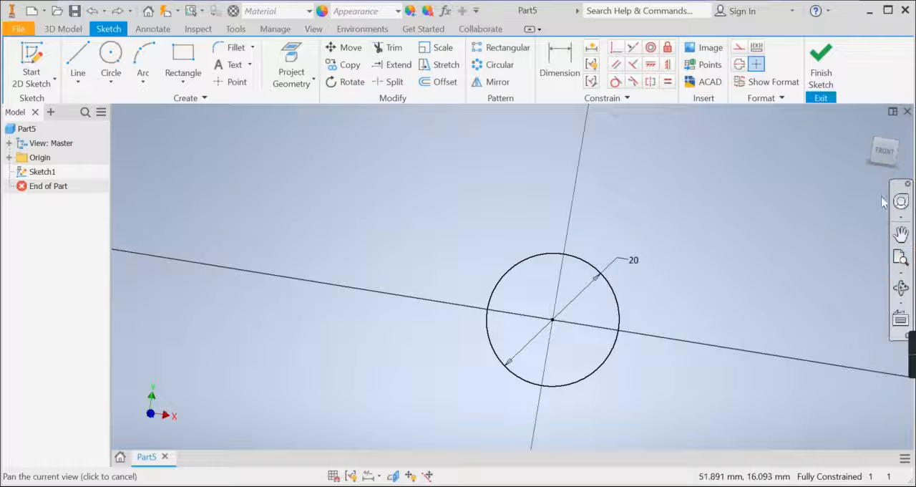
# Draw an open chain of six lines to the left of the circle in front view, with both free ends crossing inside the circle
pyautogui.click(884, 150)
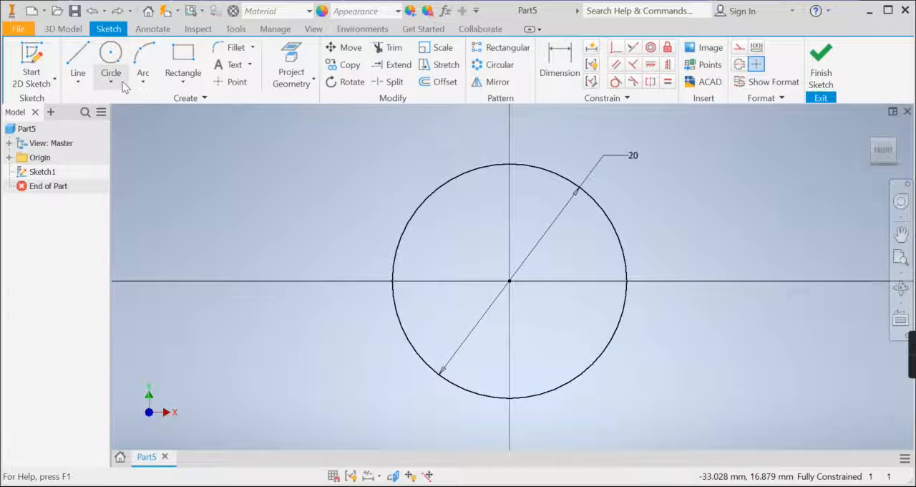
pyautogui.click(77, 58)
pyautogui.click(481, 202)
pyautogui.click(265, 139)
pyautogui.click(178, 195)
pyautogui.click(187, 332)
pyautogui.click(293, 238)
pyautogui.rightClick(481, 285)
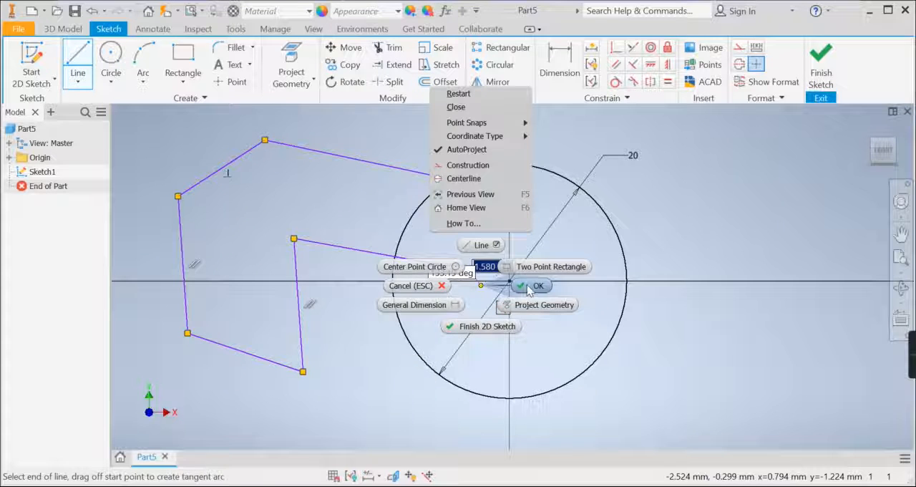
pyautogui.click(530, 286)
# Draw two three-point arcs to the right of the circle that share an outer endpoint and have their other ends inside the circle
pyautogui.click(141, 65)
pyautogui.click(583, 227)
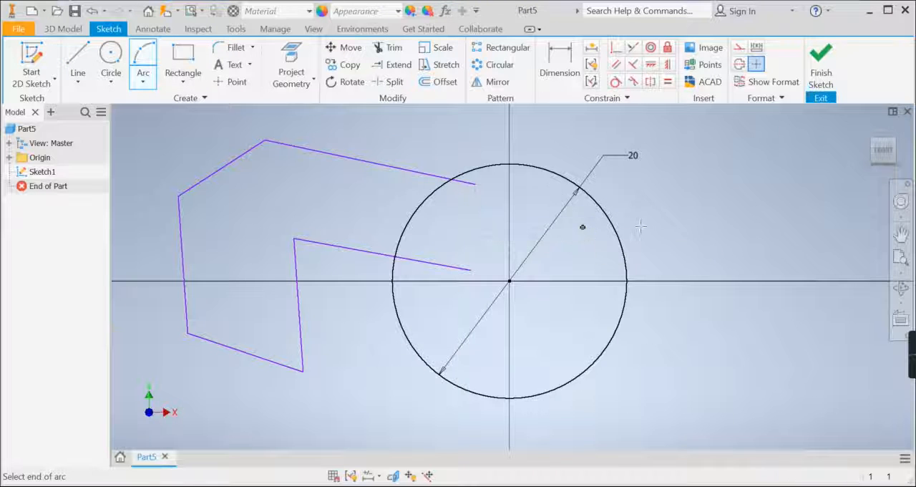
pyautogui.click(808, 184)
pyautogui.click(761, 174)
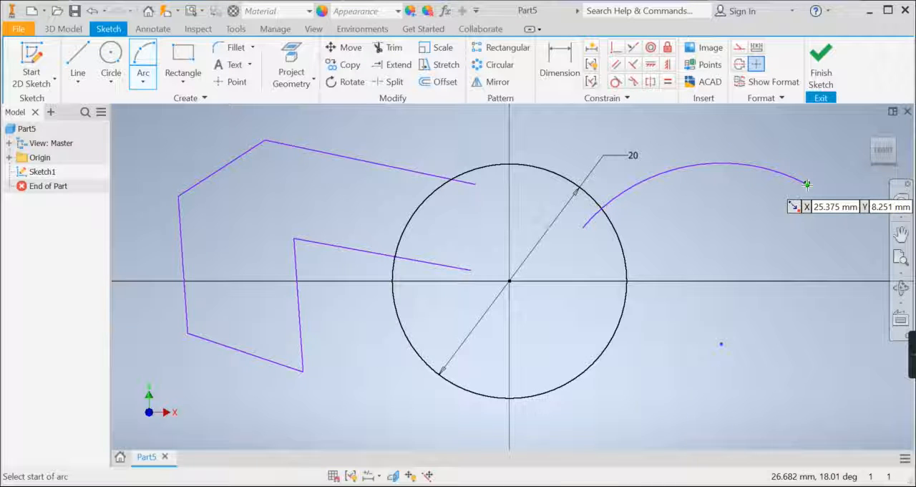
pyautogui.click(807, 184)
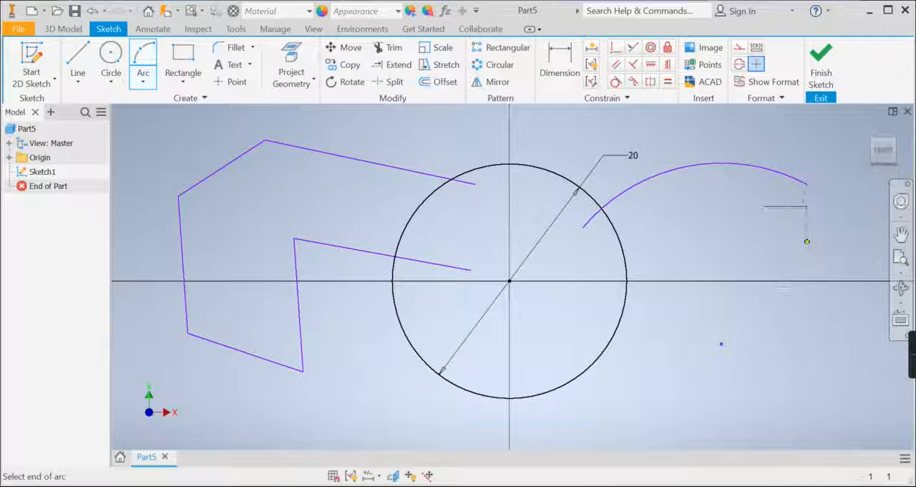
pyautogui.click(556, 351)
pyautogui.click(644, 359)
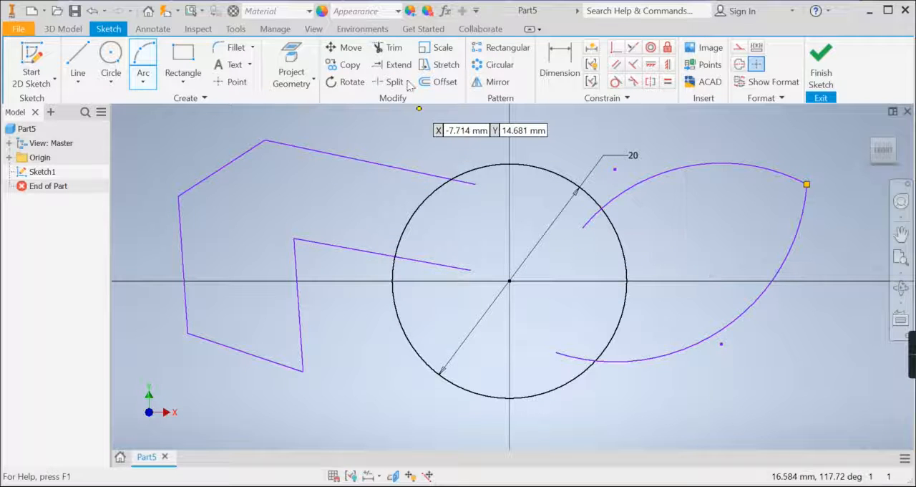
# Trim the circle segments between the crossing curves and the arc and line ends inside it, leaving one closed outline
pyautogui.click(392, 48)
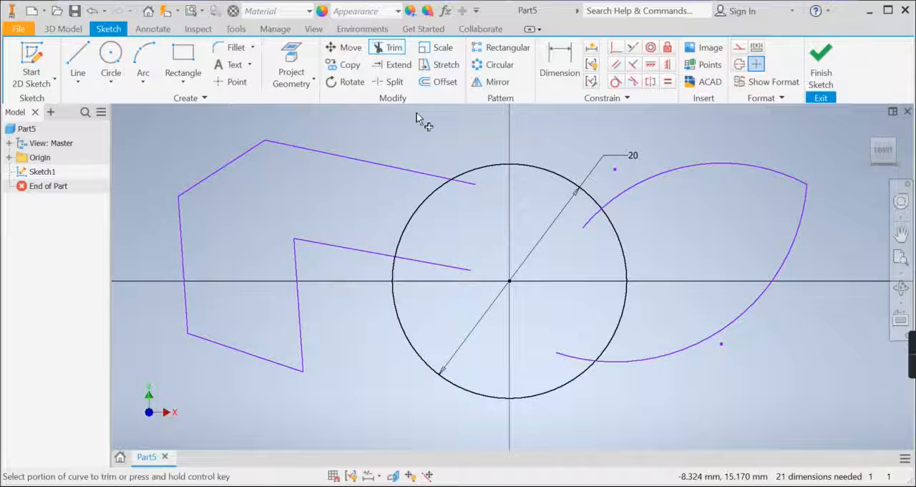
pyautogui.click(625, 250)
pyautogui.click(593, 219)
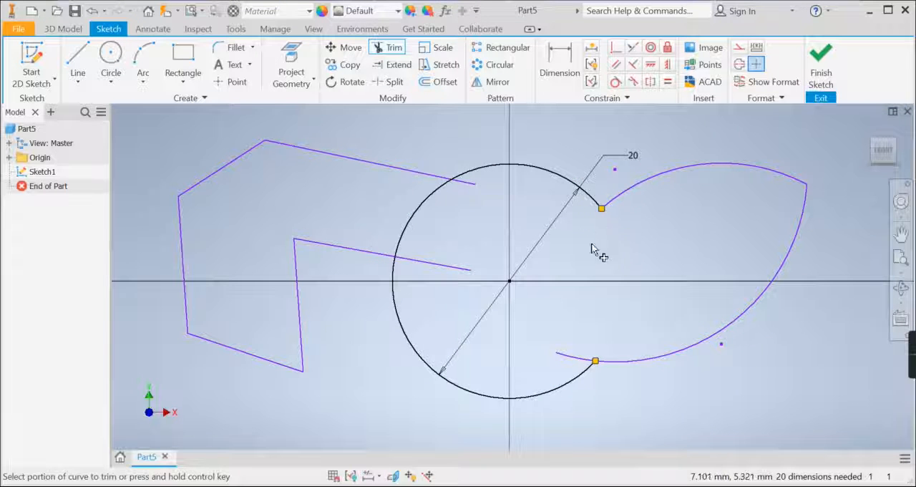
pyautogui.click(574, 356)
pyautogui.click(418, 209)
pyautogui.click(468, 184)
pyautogui.click(444, 265)
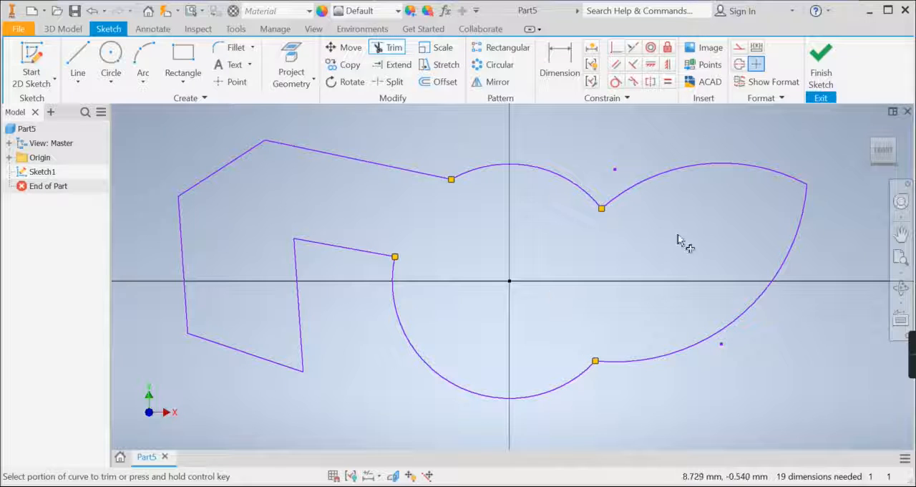
# Finish the sketch and extrude the merged closed profile by 30 mm
pyautogui.click(821, 66)
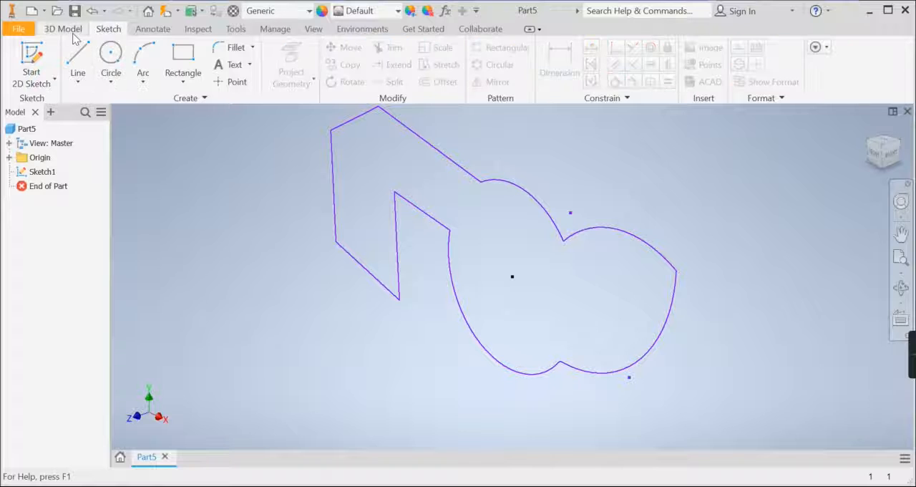
pyautogui.click(78, 59)
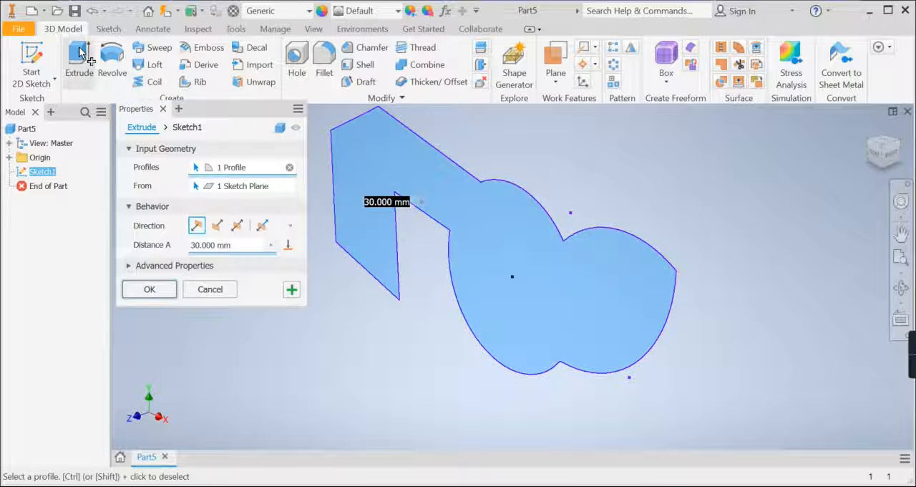
pyautogui.click(150, 289)
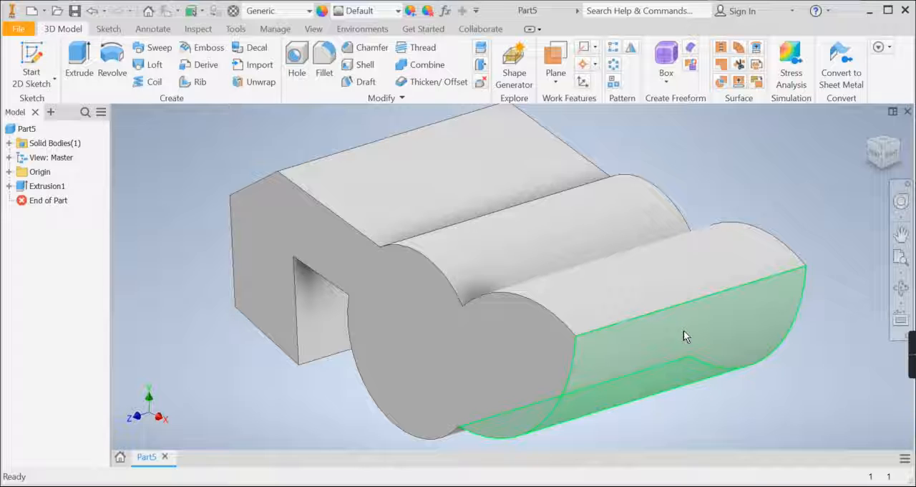
pyautogui.moveTo(683, 333)
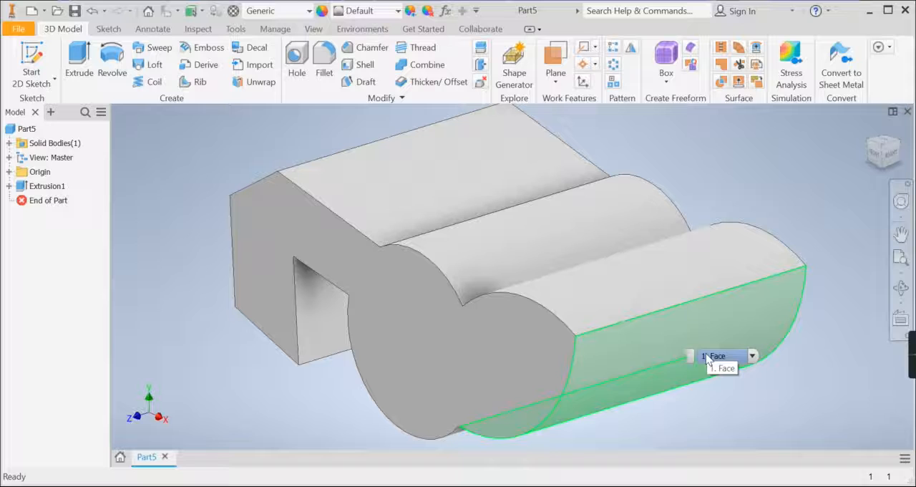
pyautogui.moveTo(910, 369)
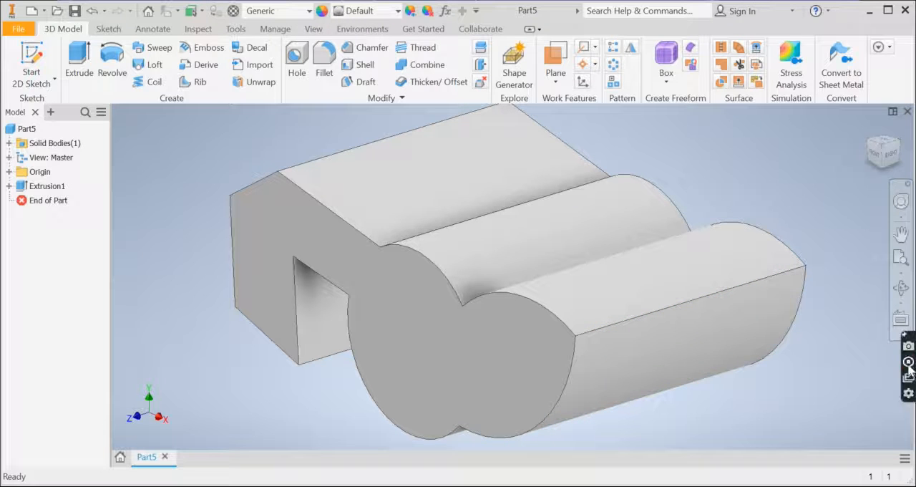